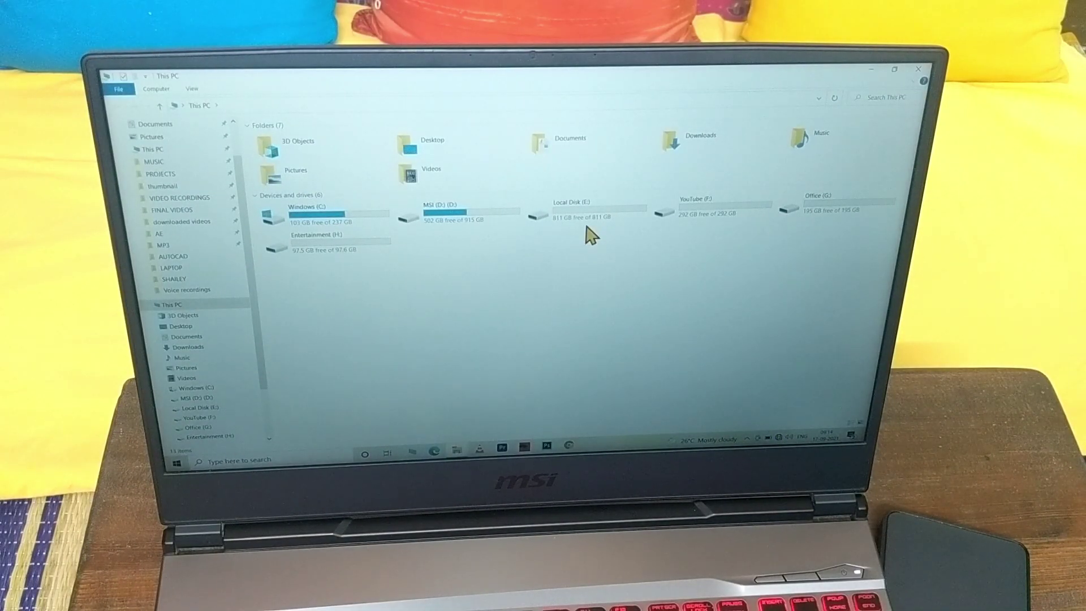
Step: Open the Format dialog for Local Disk (E:) from its context menu
right_click(578, 217)
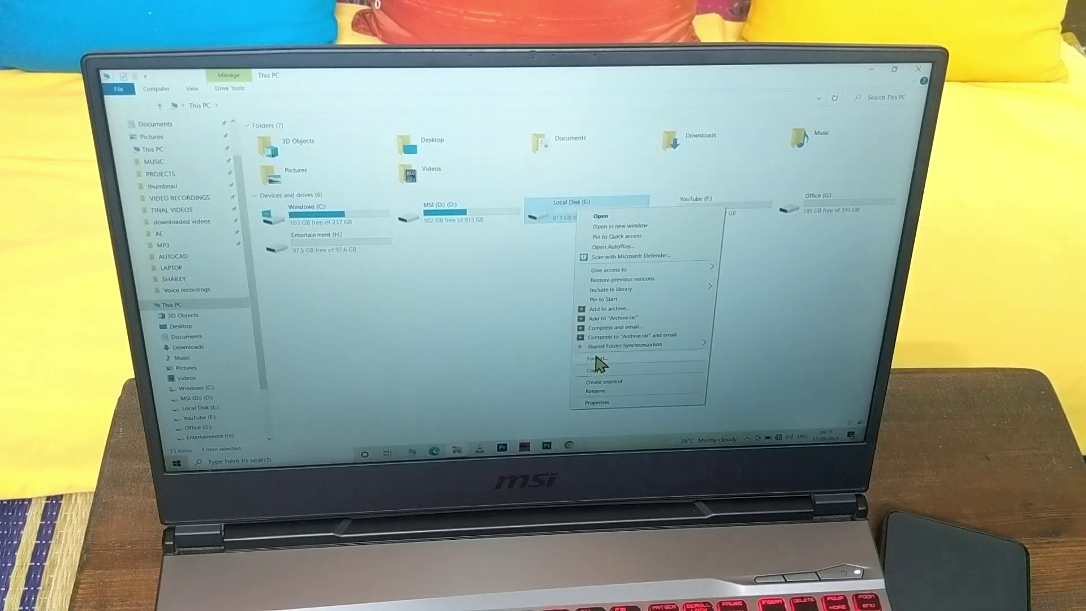
left_click(597, 359)
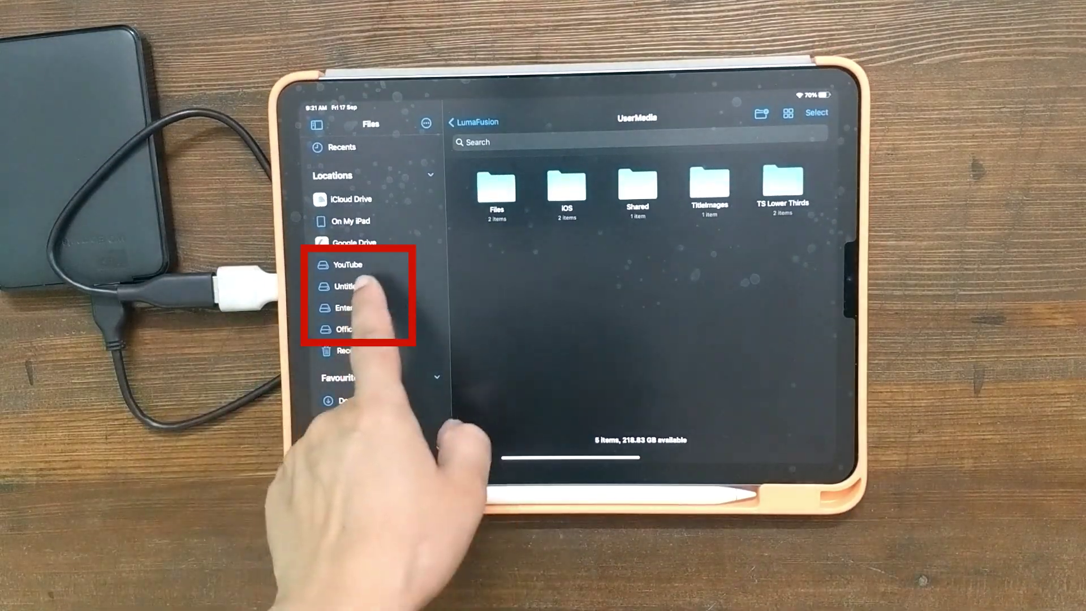
Step: Check the empty YouTube, Untitled, Entertainment and Office drives, then open On My iPad > Chrome
left_click(347, 265)
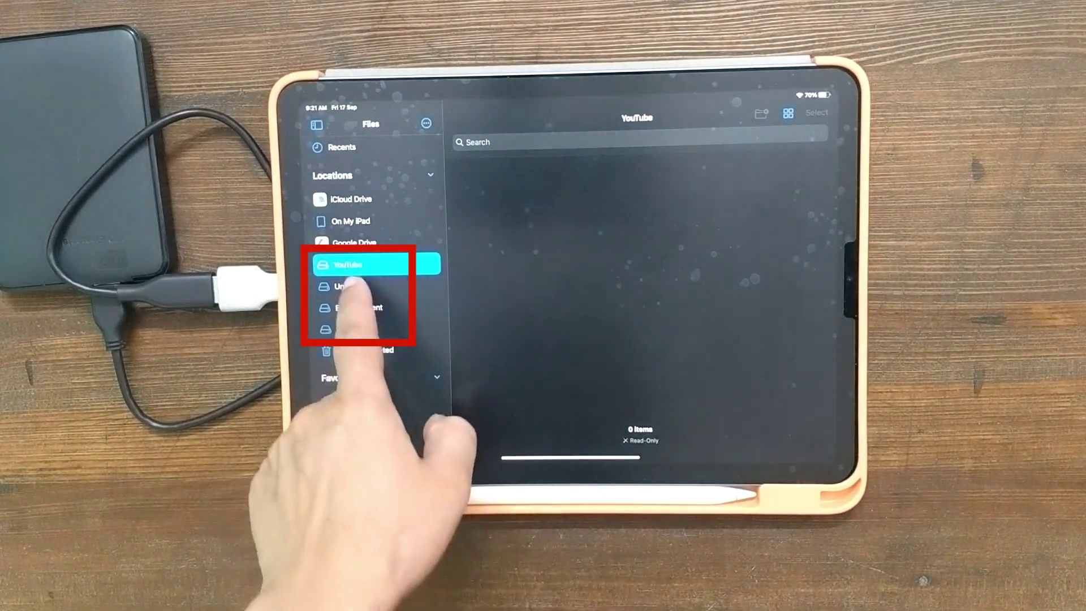
left_click(347, 286)
left_click(359, 308)
left_click(347, 329)
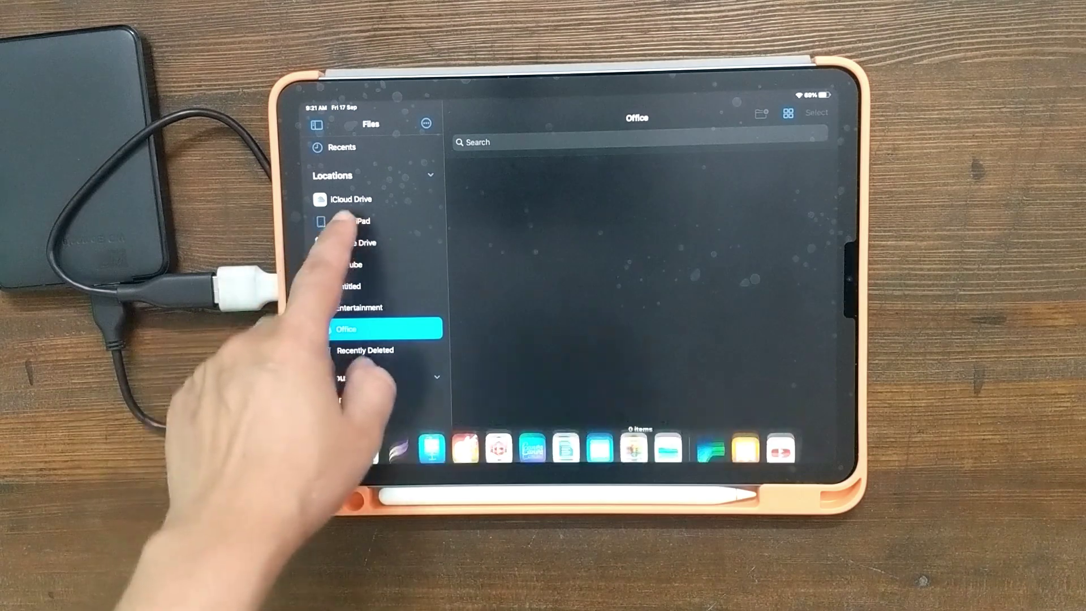
left_click(350, 220)
left_click(497, 191)
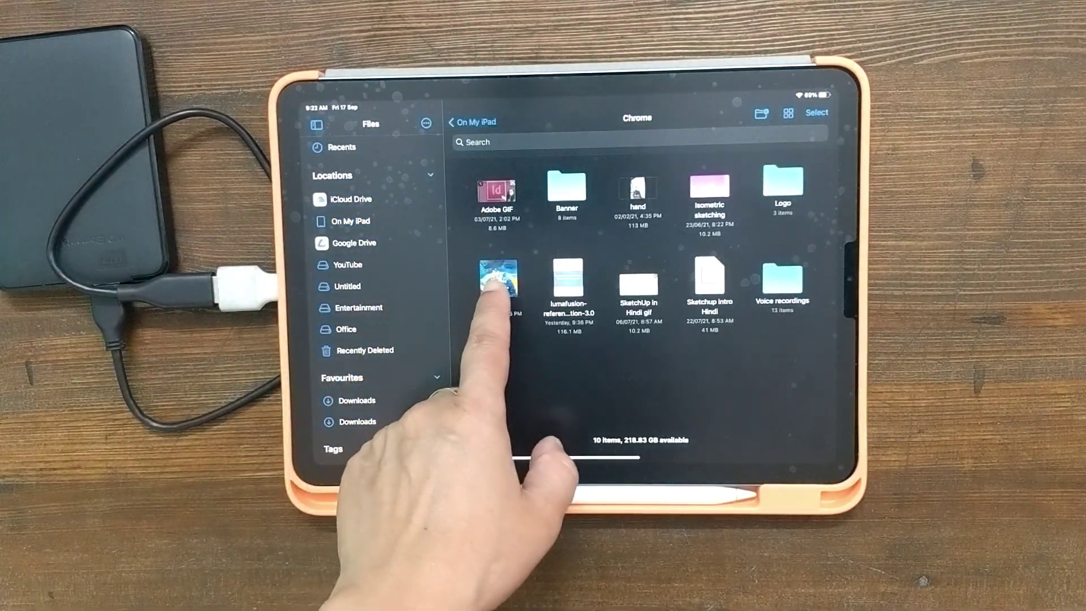
Step: Select Logo5 and try moving it to YouTube, then cancel and go home
left_click(817, 112)
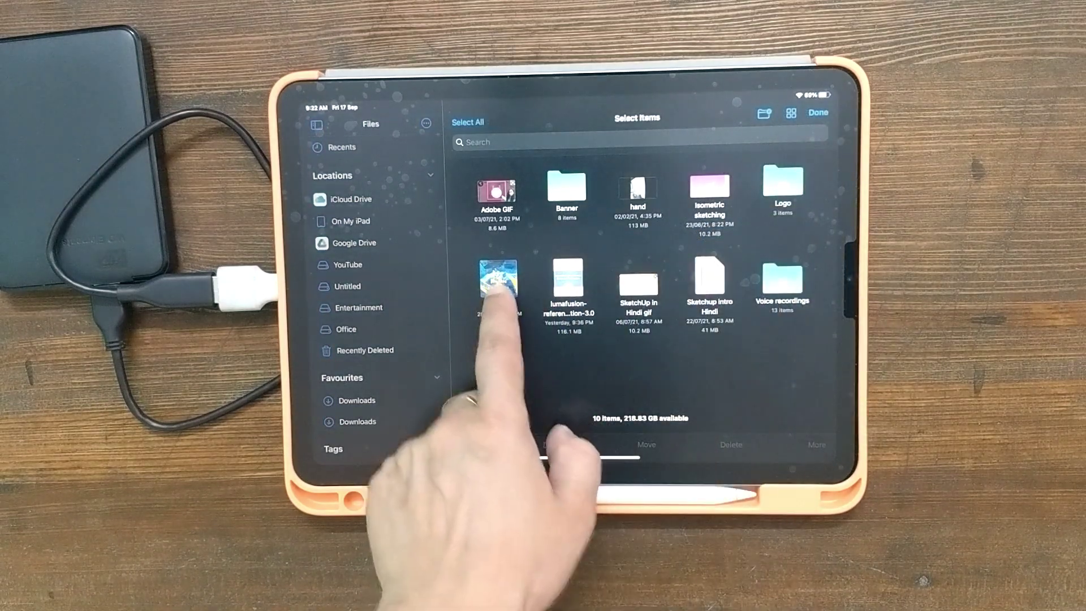
left_click(499, 280)
left_click(666, 444)
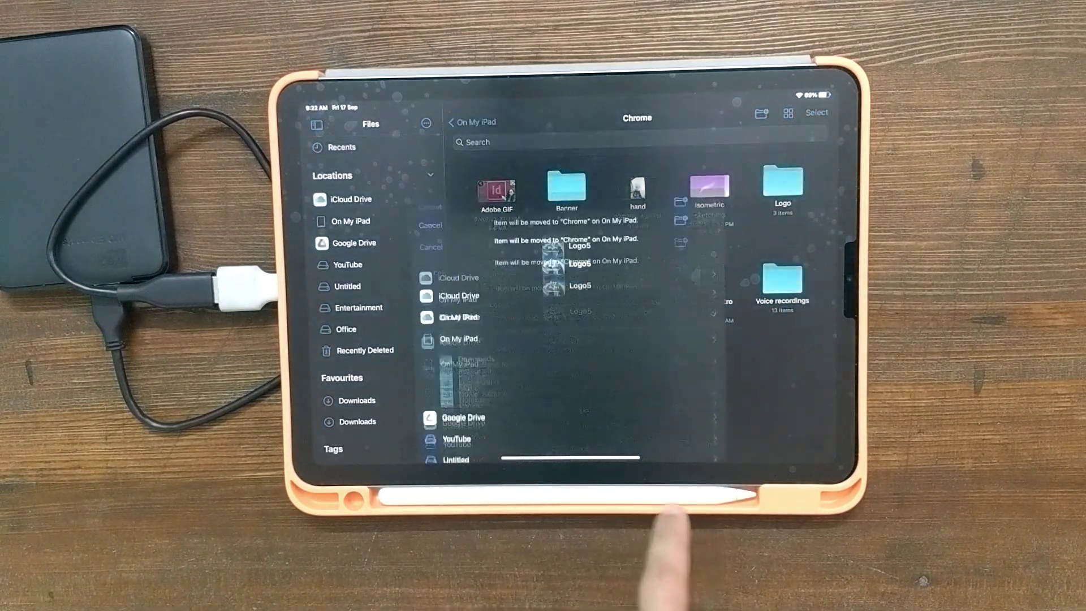
scroll(505, 348, "down", 10)
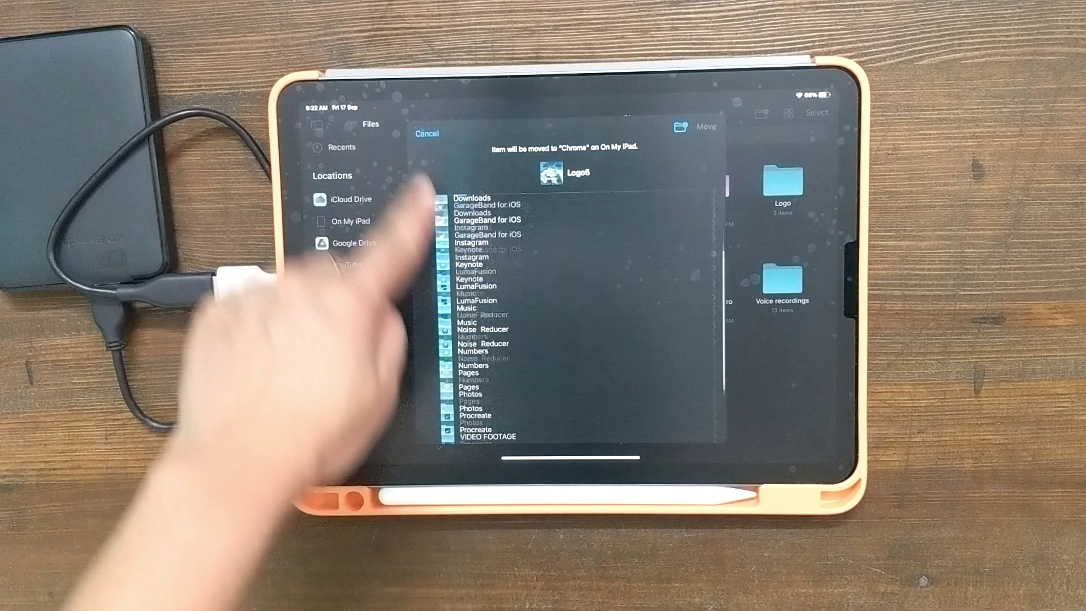
left_click(458, 371)
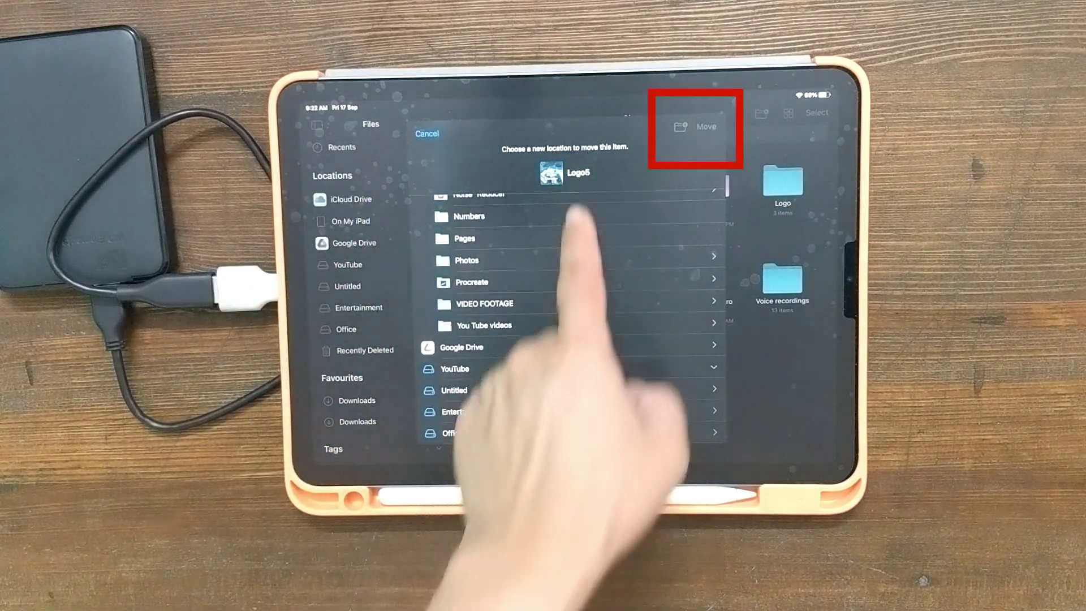
left_click(449, 368)
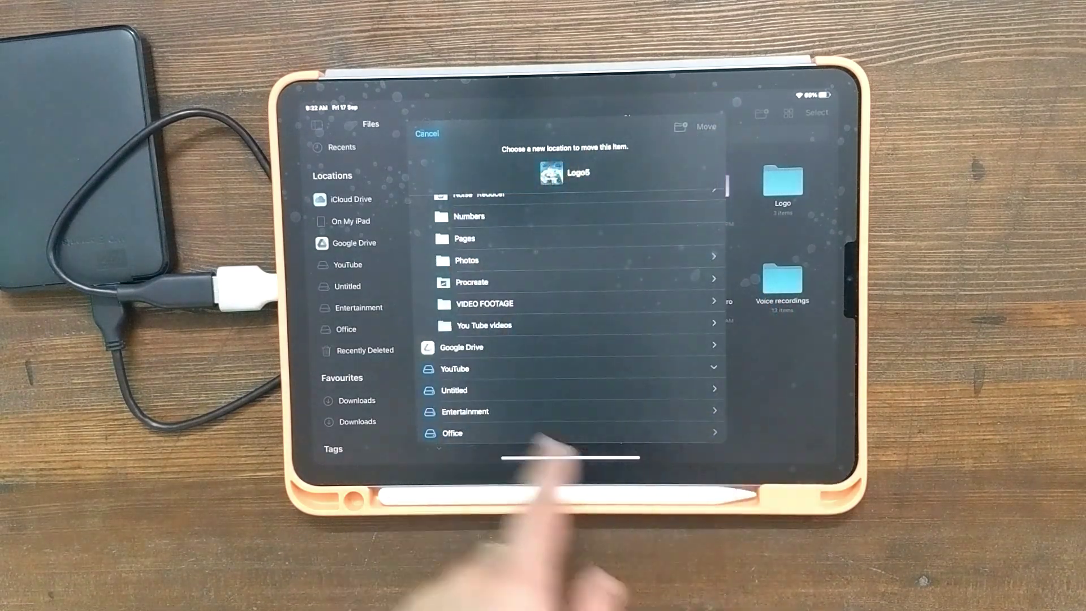
left_click(427, 133)
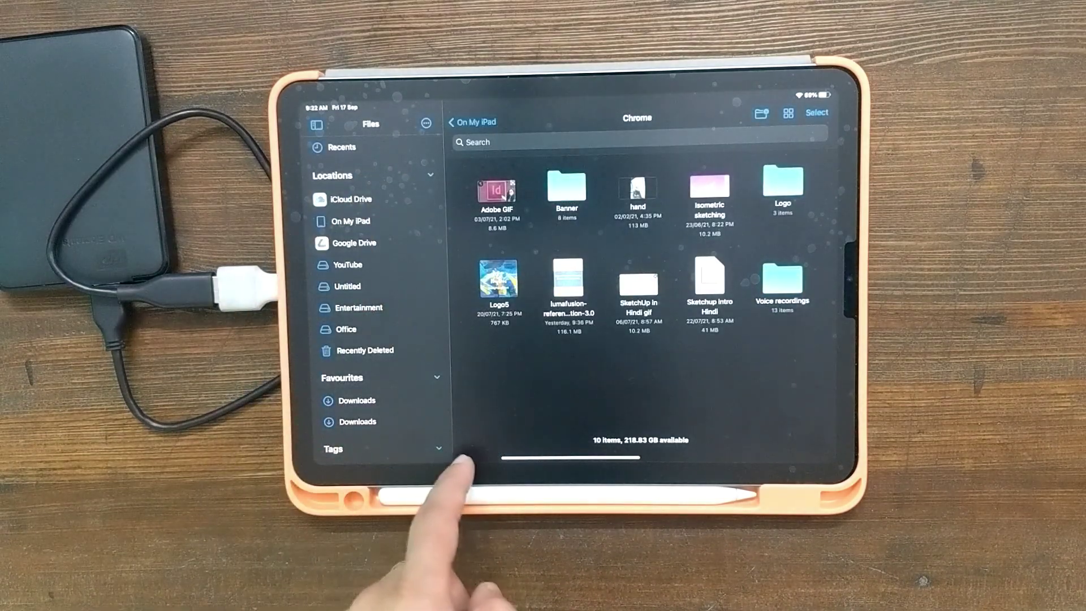
left_click_drag(533, 475, 624, 378)
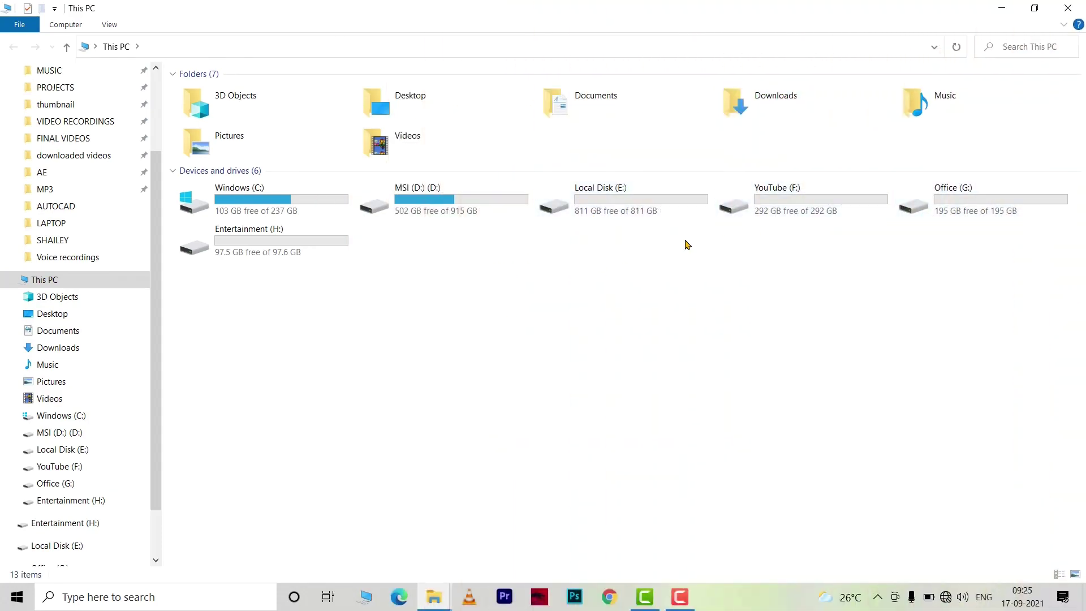
Step: Open the Format dialog for Local Disk (E:)
left_click(602, 206)
right_click(603, 205)
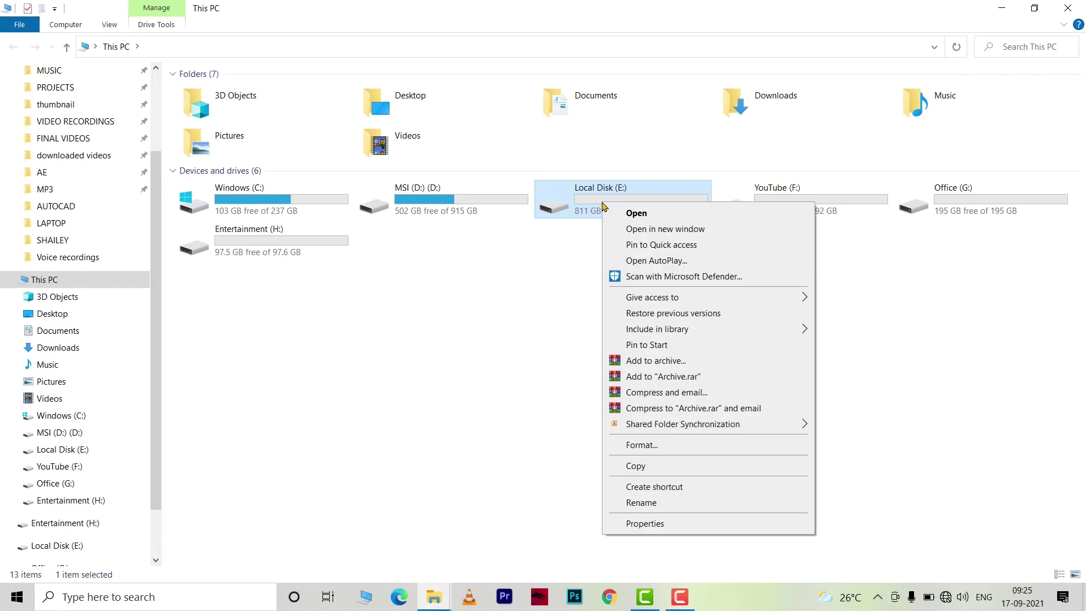
left_click(658, 445)
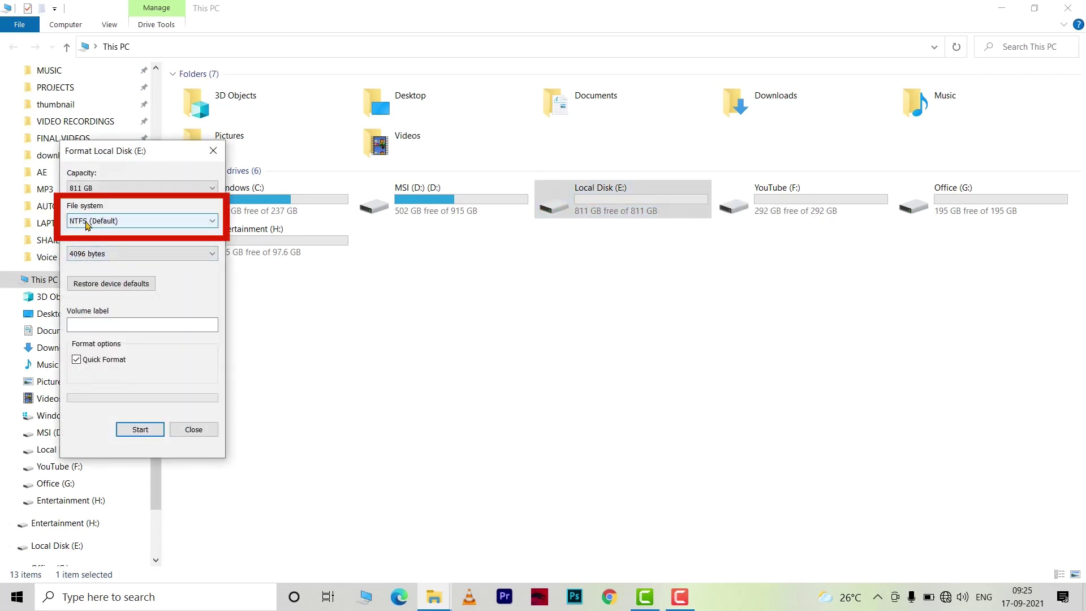
Step: Choose the exFAT file system with volume label General and start formatting
left_click(209, 222)
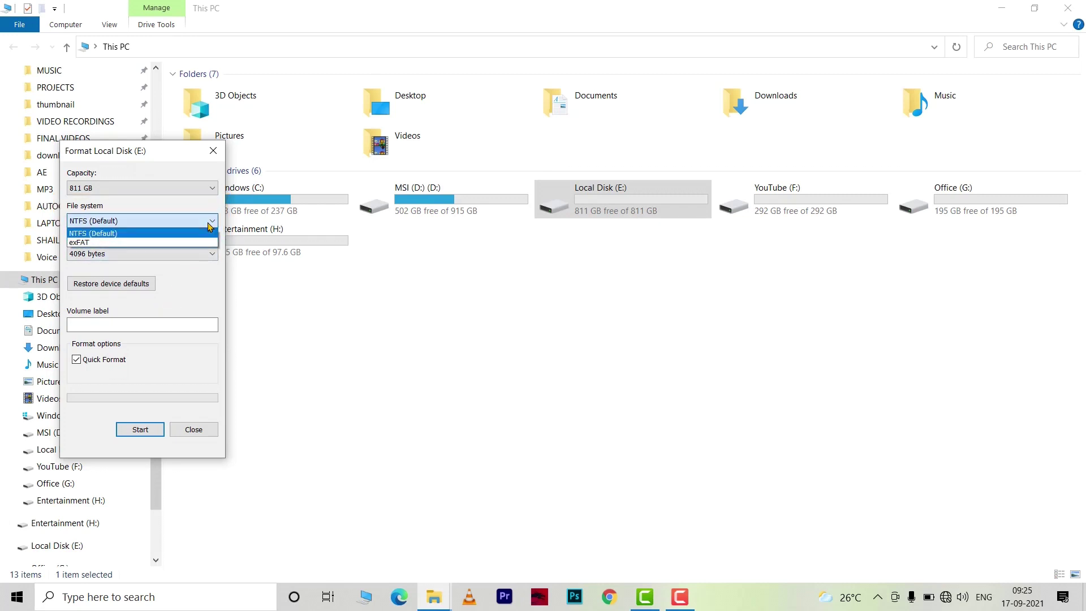
left_click(89, 243)
left_click(94, 320)
type("General")
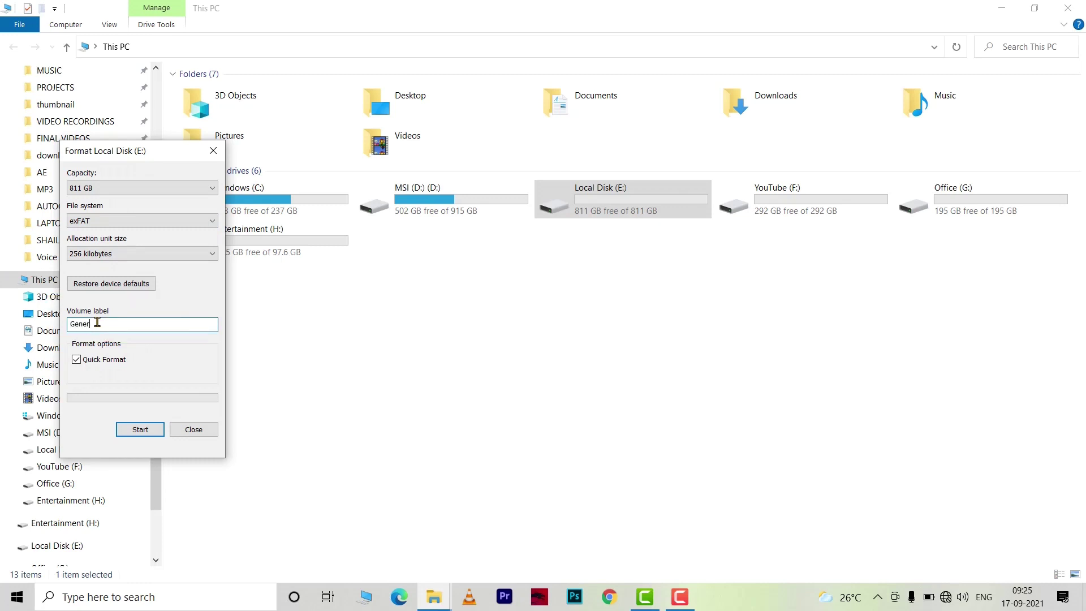
left_click(140, 430)
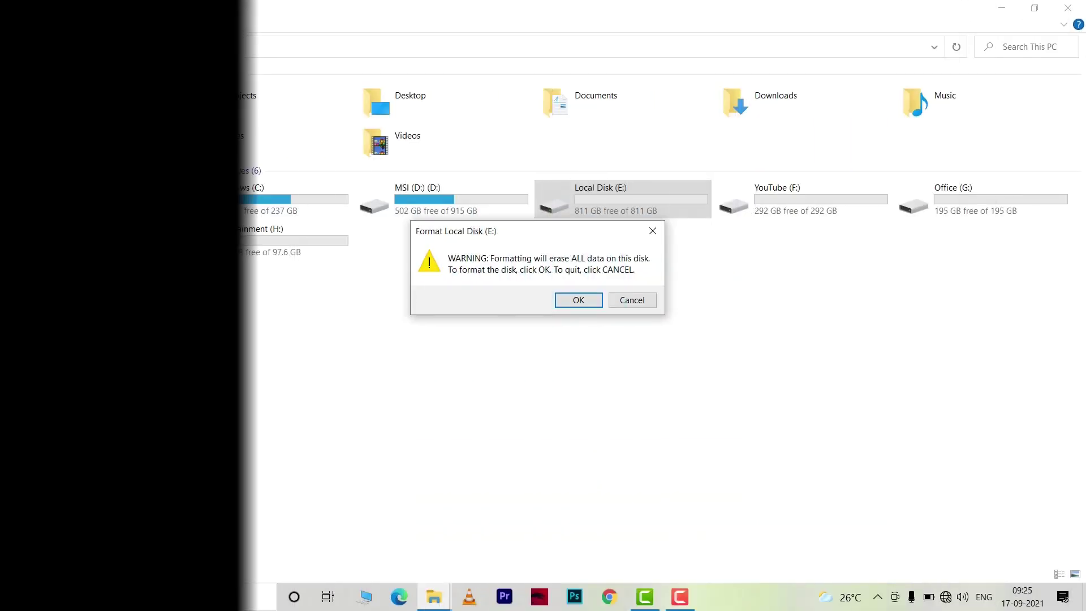
Step: Confirm the erase-all-data warning and dismiss the Format Complete message
left_click(589, 305)
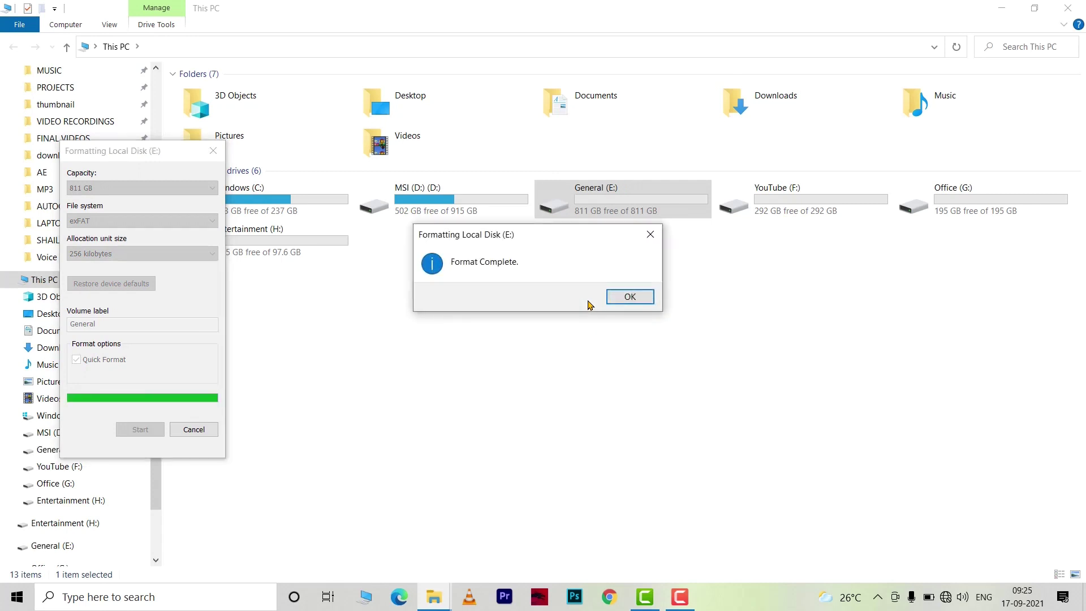
left_click(630, 297)
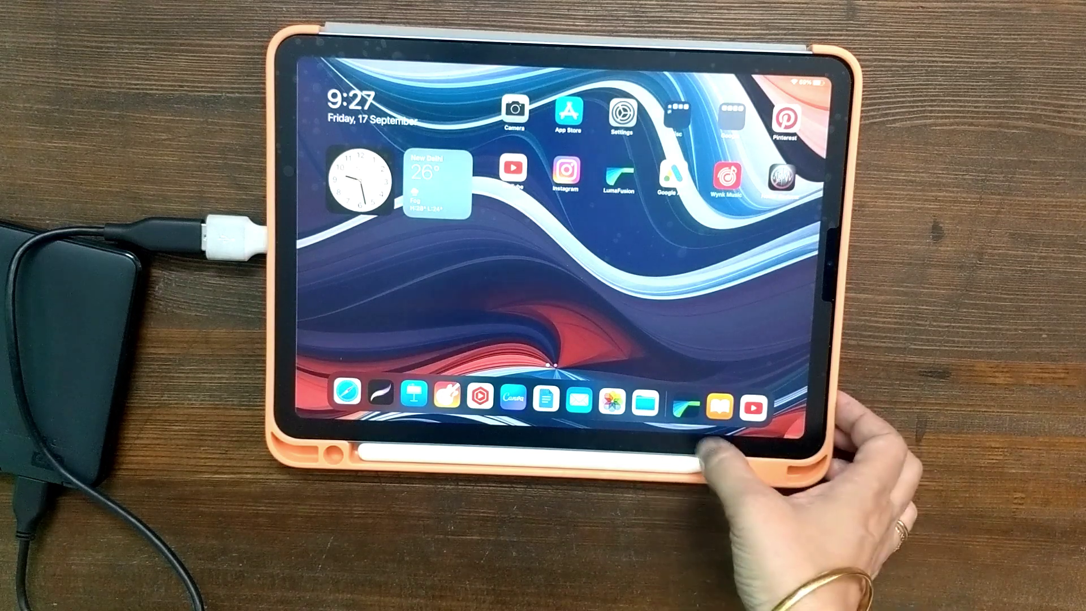
Step: In Files, open On My iPad > Chrome and select the Logo5 image
left_click(645, 402)
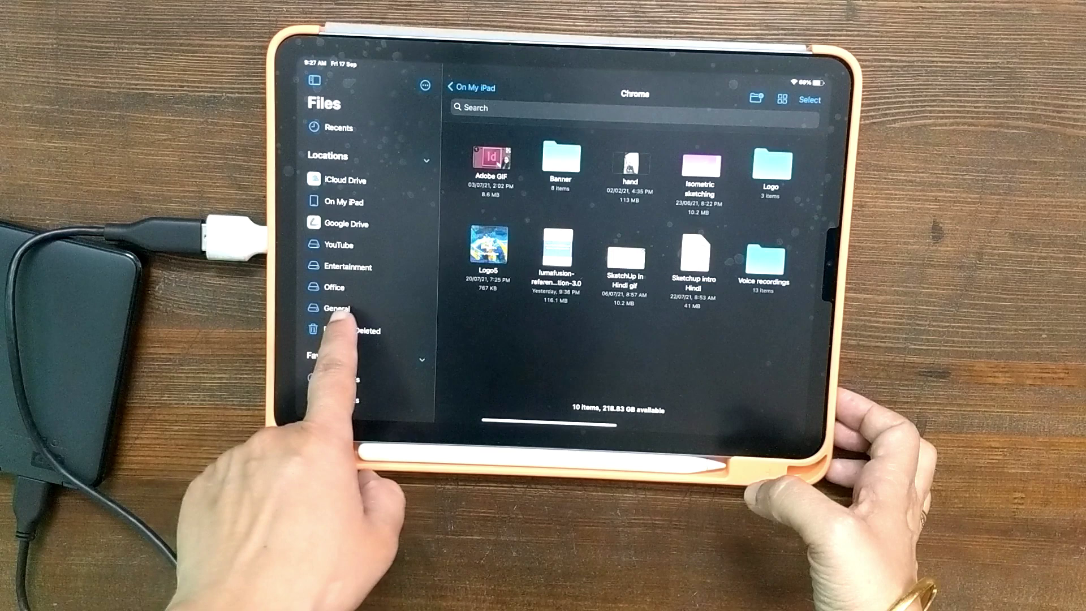
left_click(344, 202)
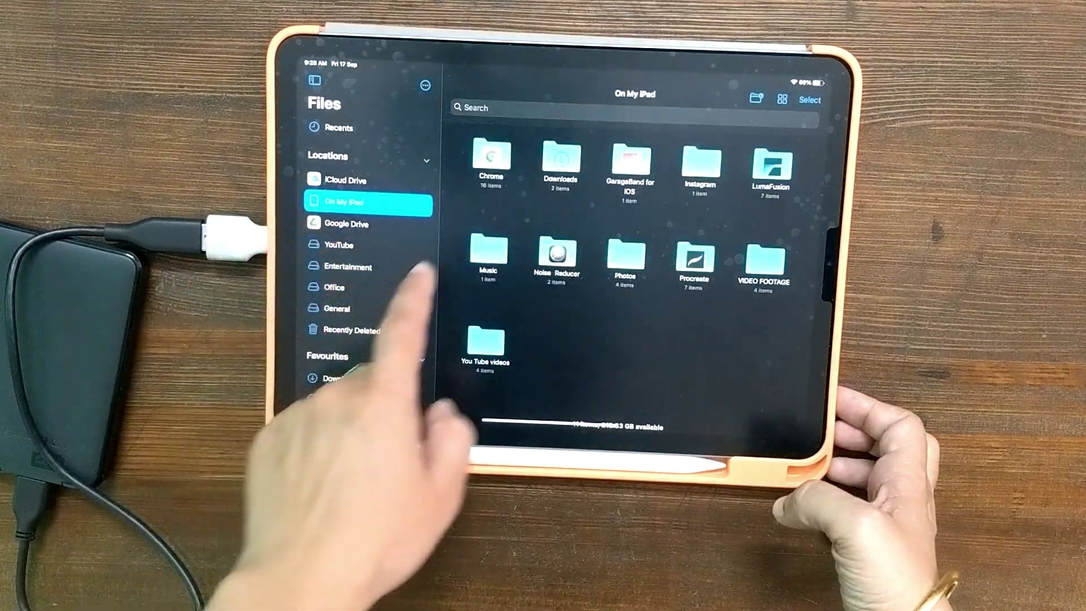
left_click(491, 157)
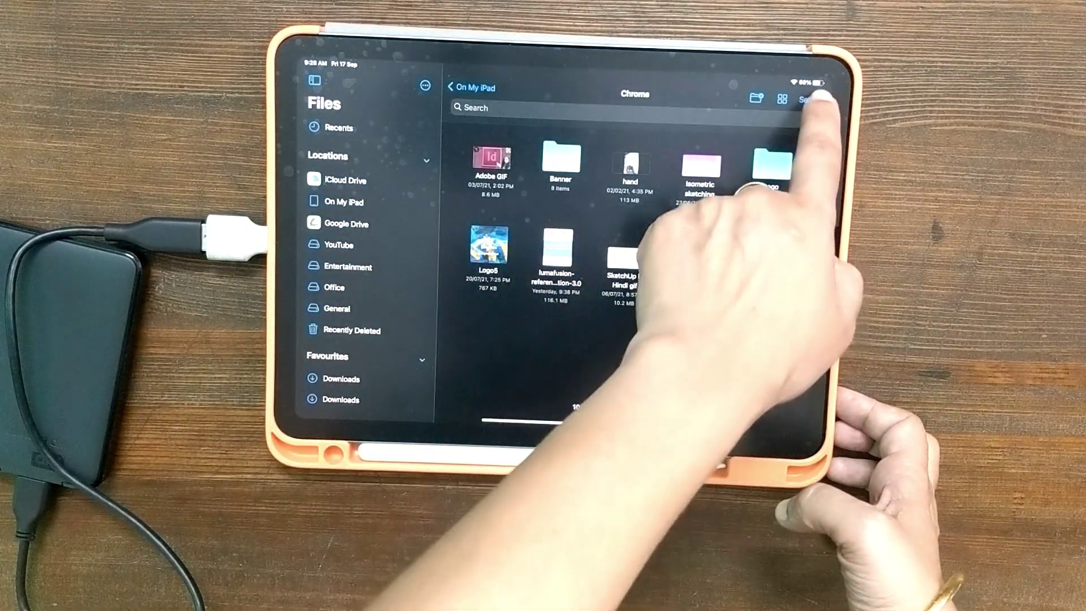
left_click(810, 99)
left_click(489, 244)
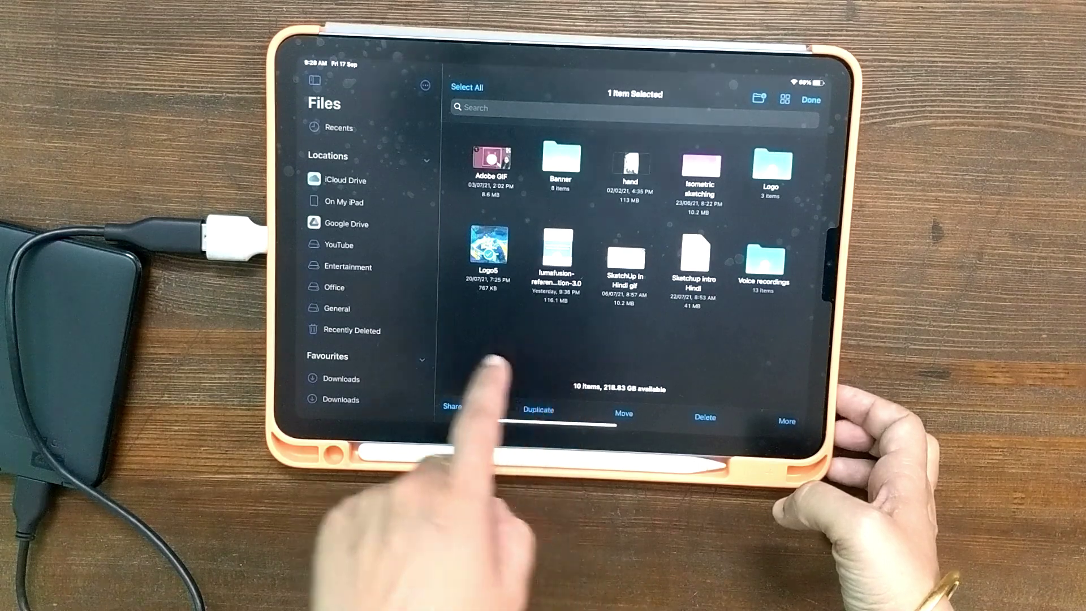
Step: Copy Logo5 to the General drive and view the drive's contents
left_click(624, 413)
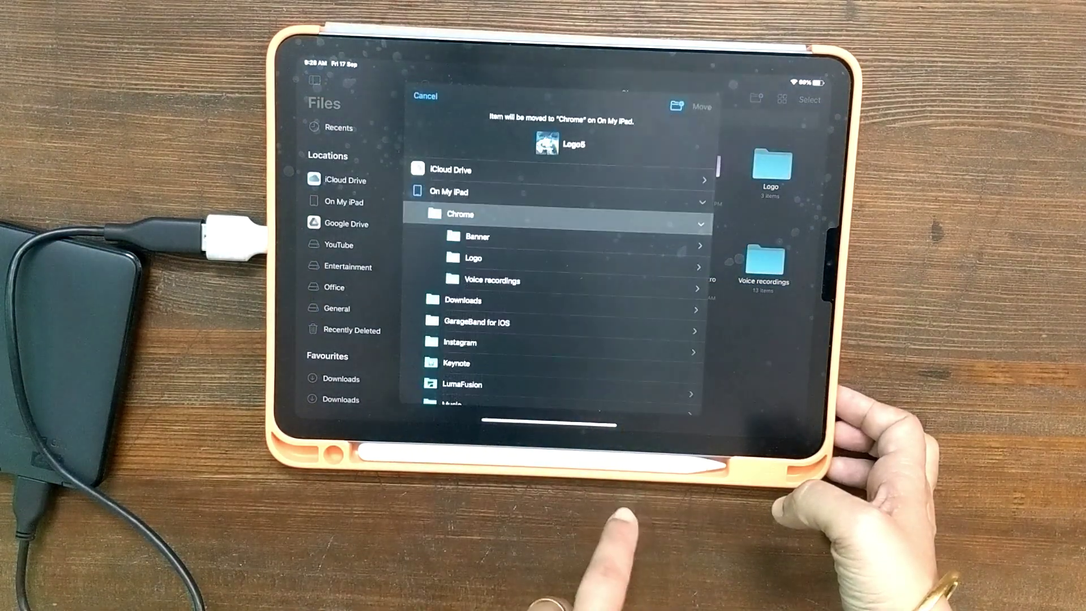
scroll(556, 280, "down", 5)
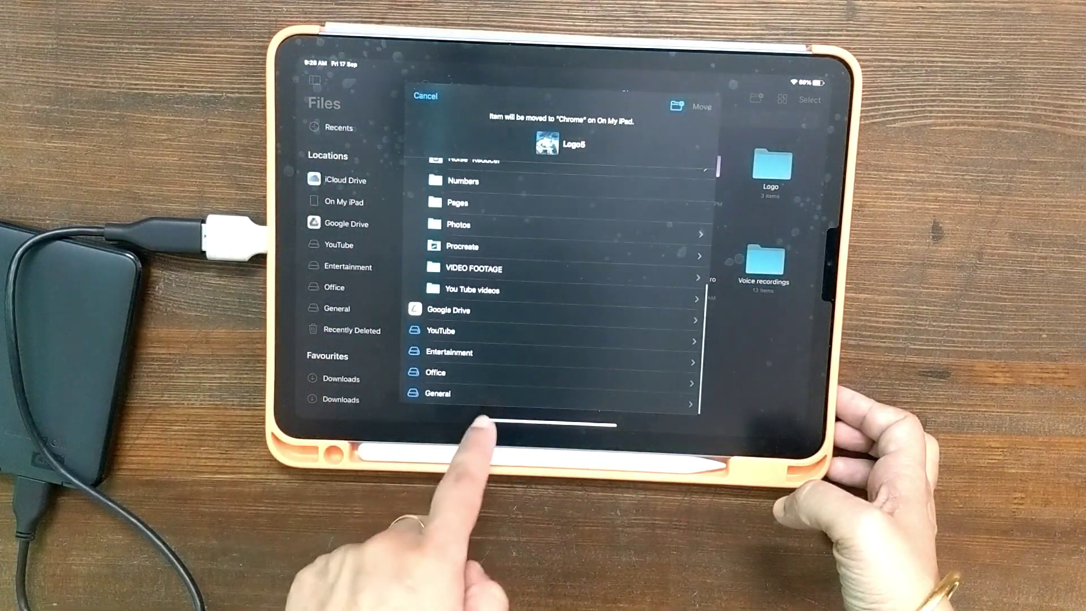
left_click(440, 393)
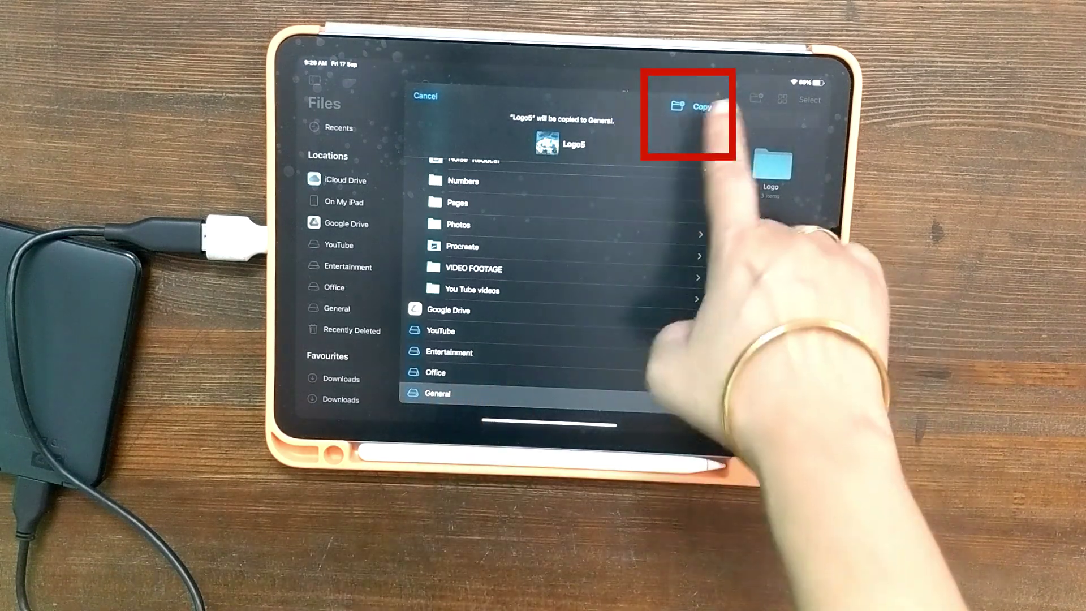
left_click(705, 100)
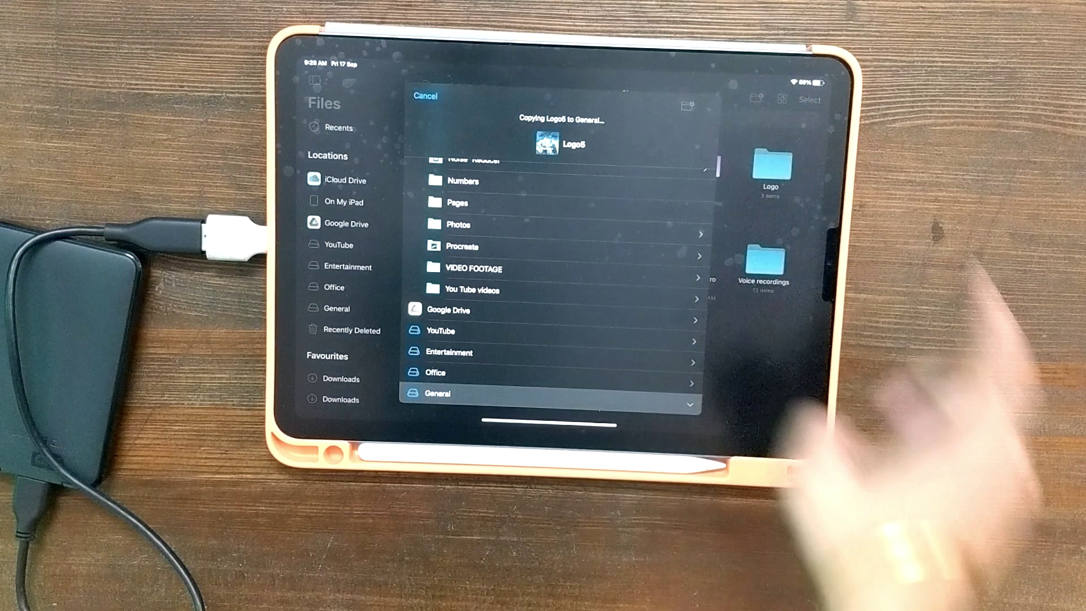
left_click(337, 308)
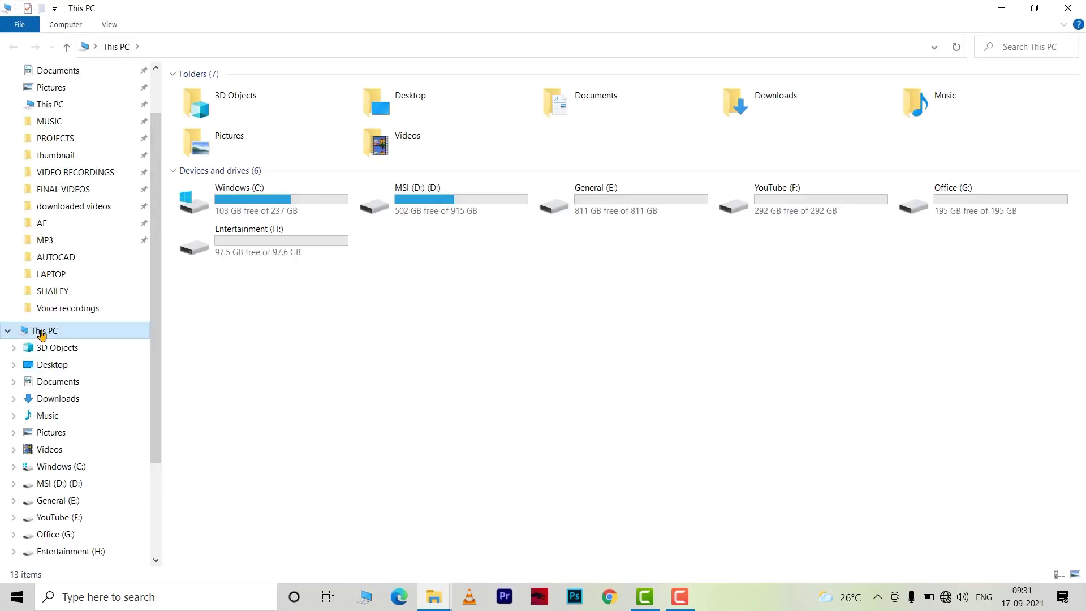
Step: Open General (E:) and launch Logo5 in Photos
double_click(607, 209)
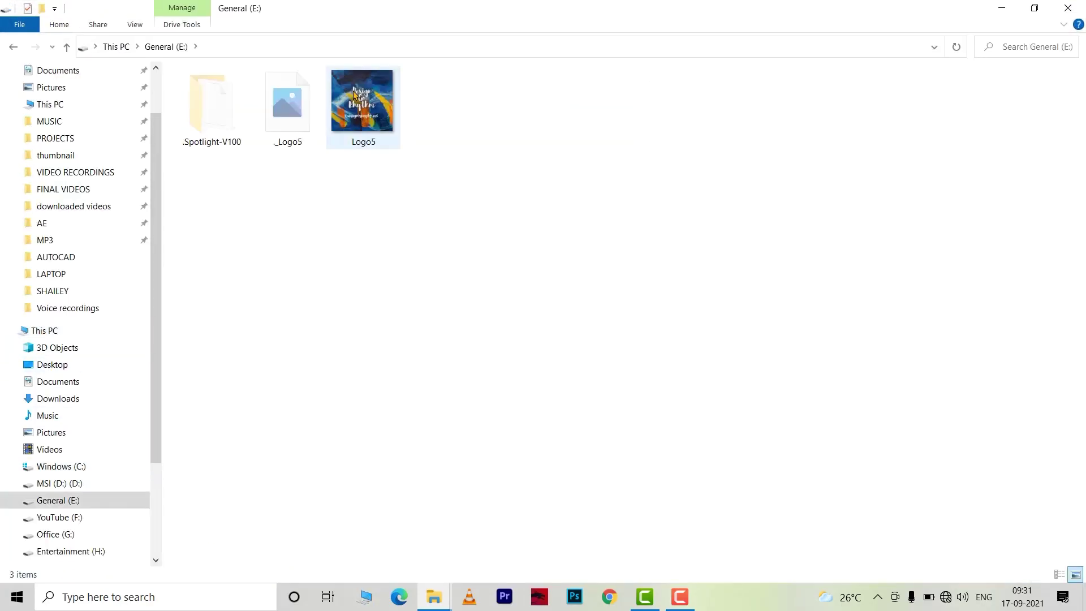
double_click(357, 95)
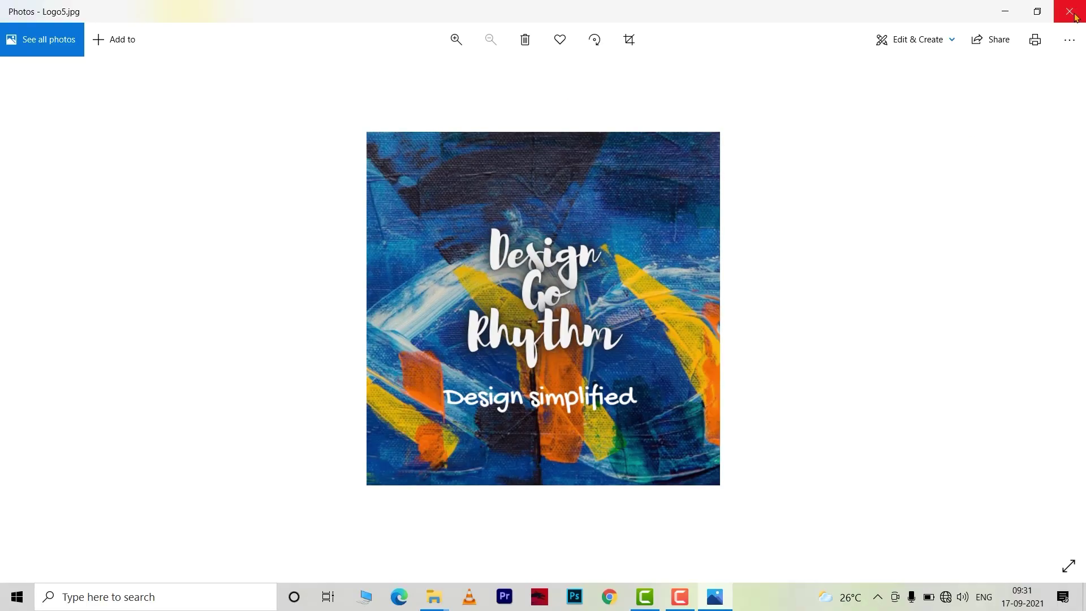